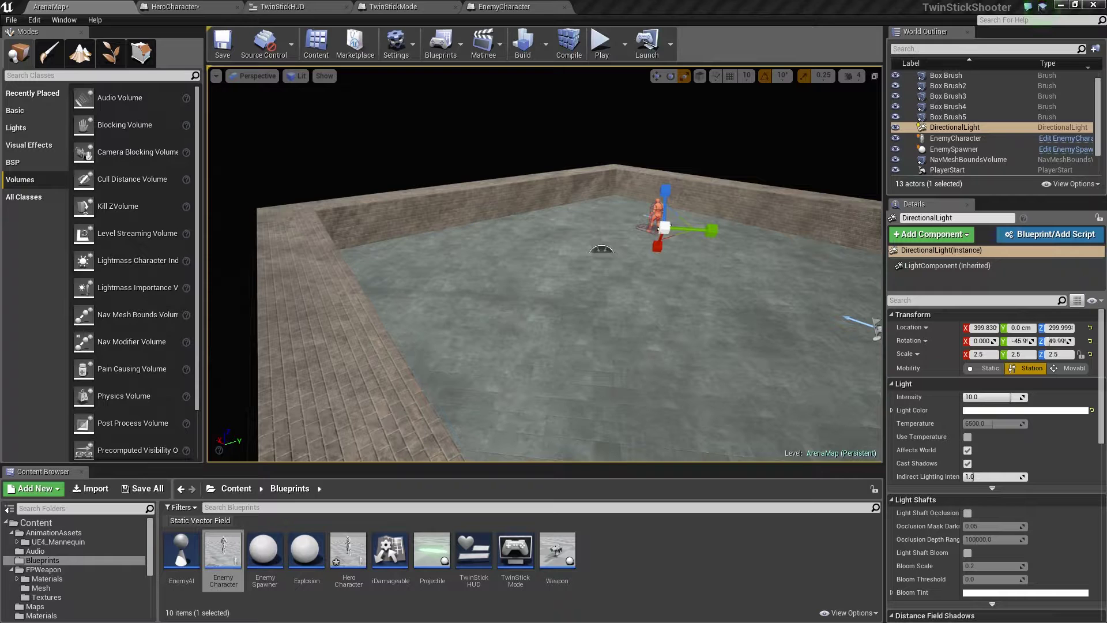
Play-test the arena level in the editor and stop the simulation
click(594, 37)
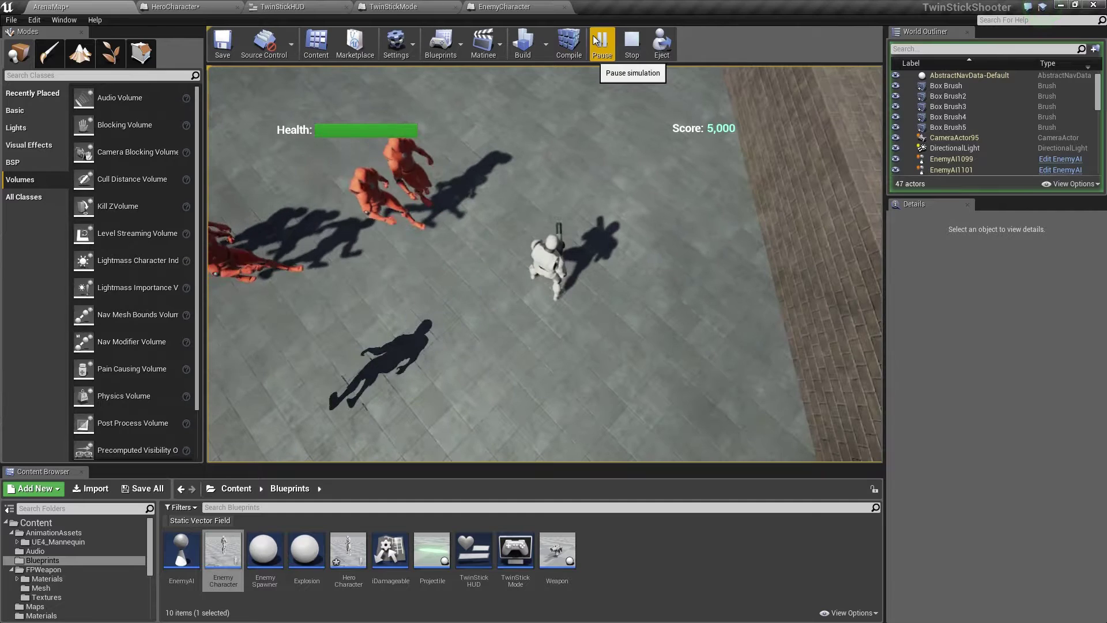
key(Escape)
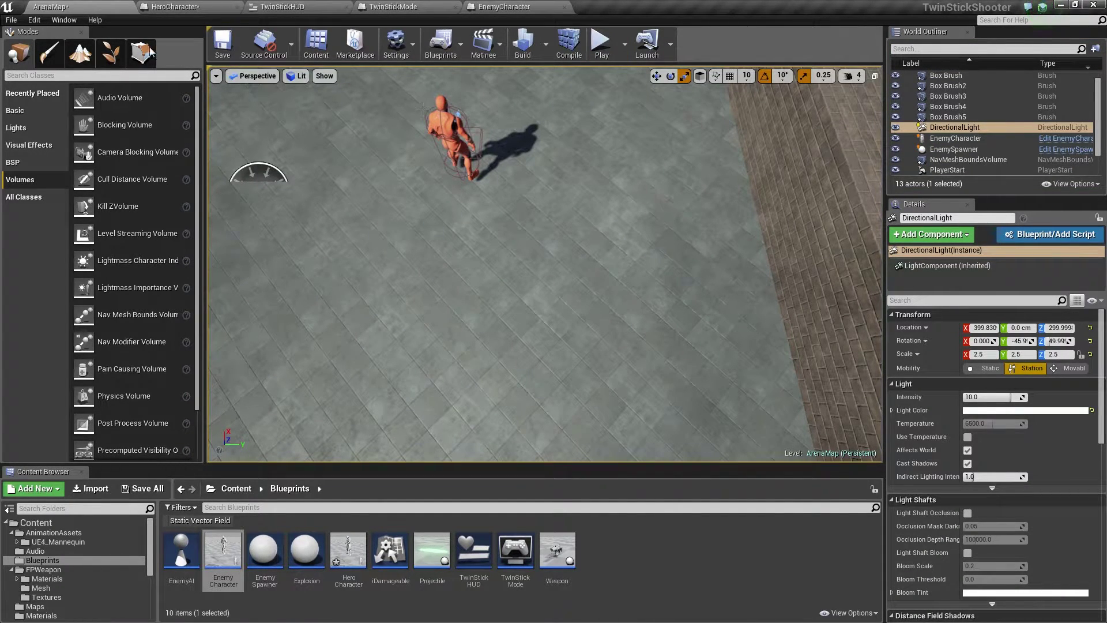
In the project's packaging settings, reveal the advanced options and enable creating compressed cooked packages
click(33, 20)
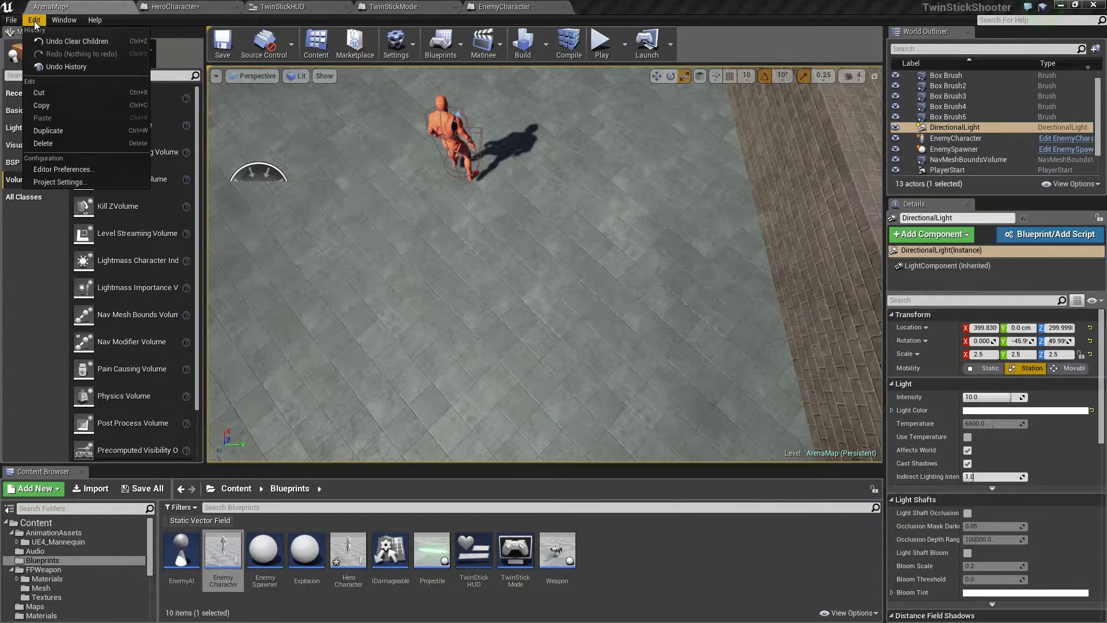
click(63, 180)
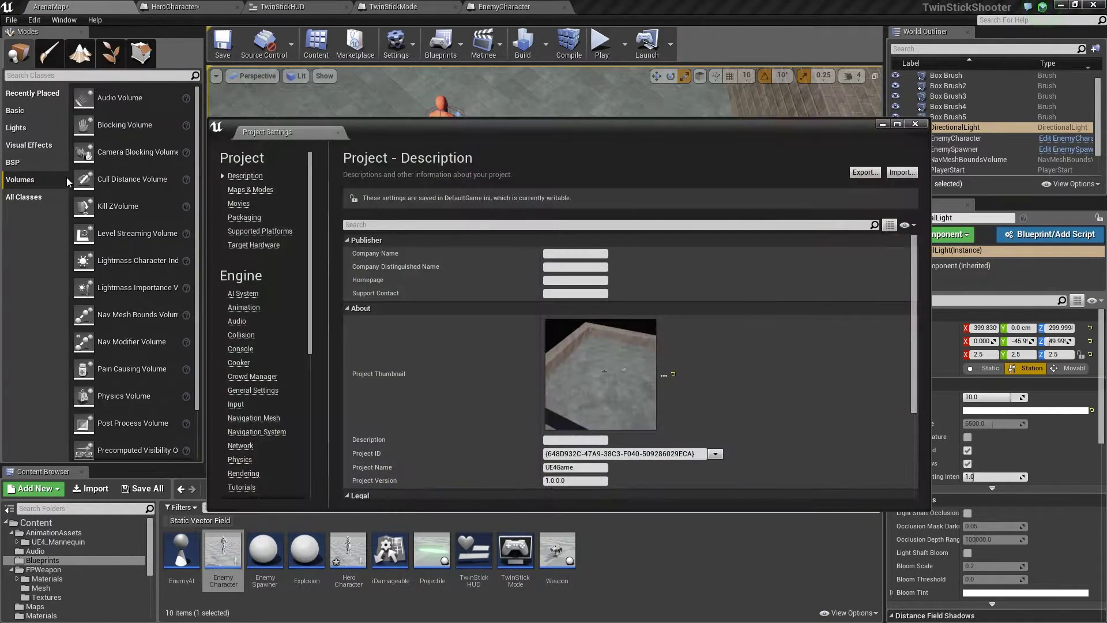
click(235, 215)
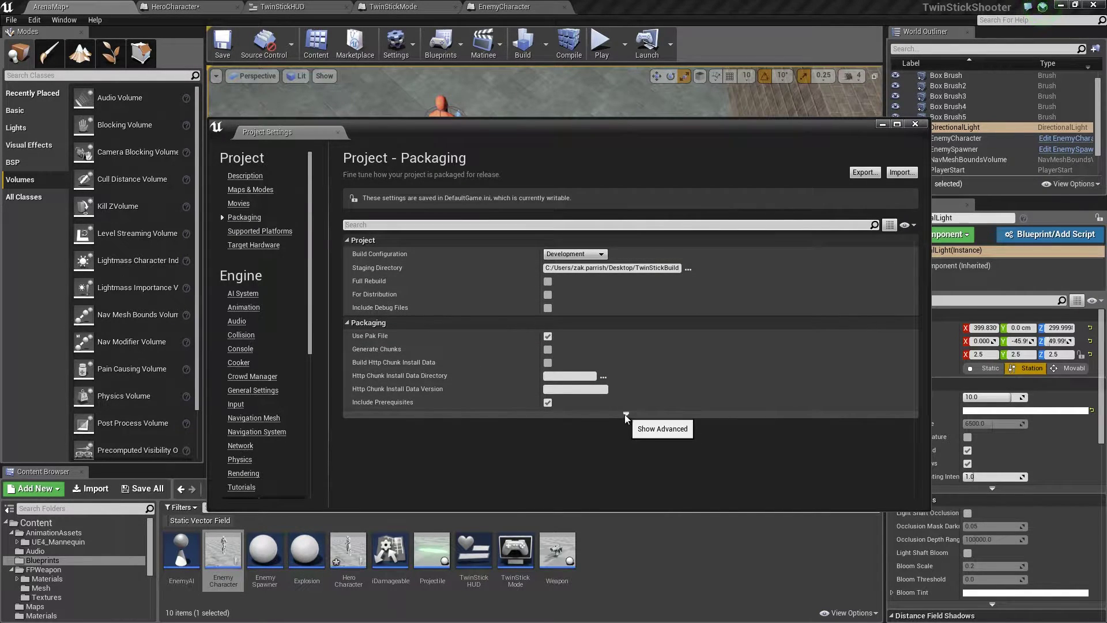
click(554, 255)
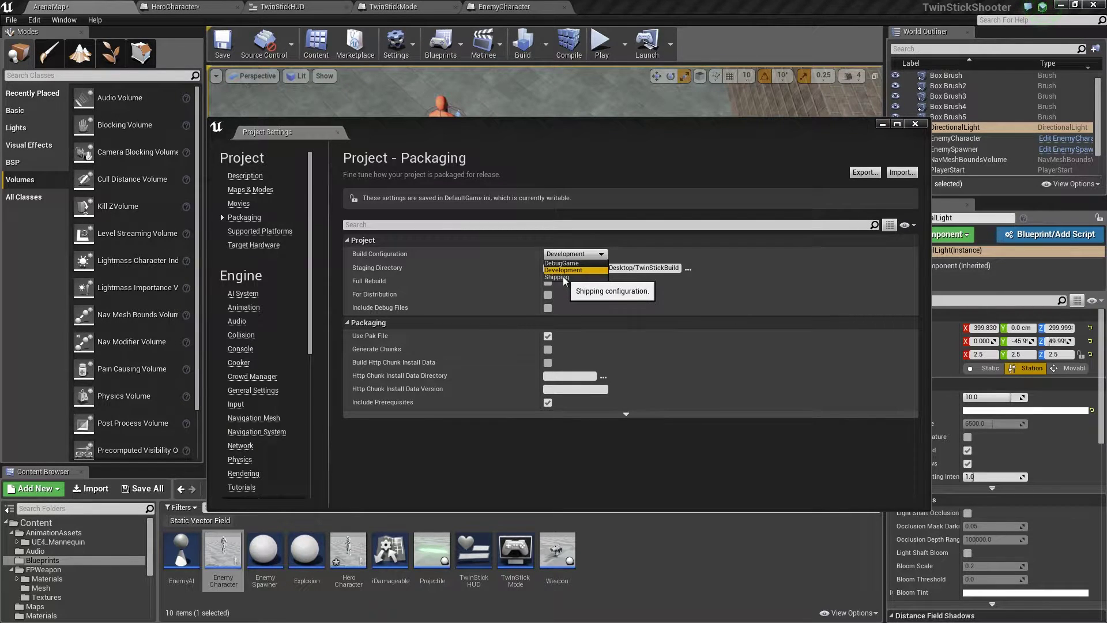
click(626, 414)
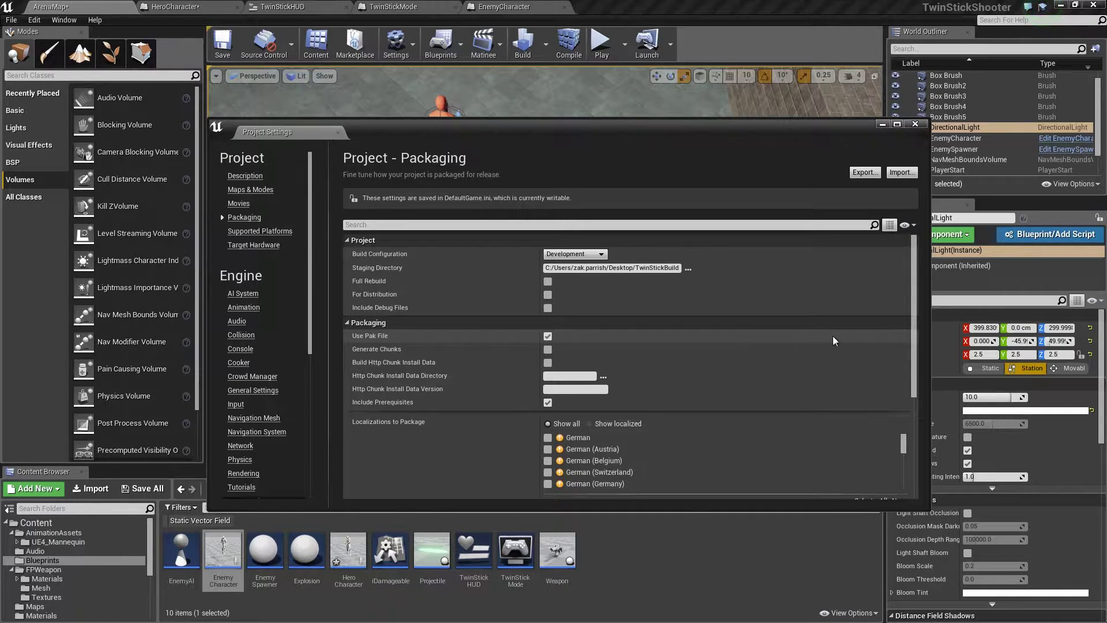
drag(914, 320, 931, 439)
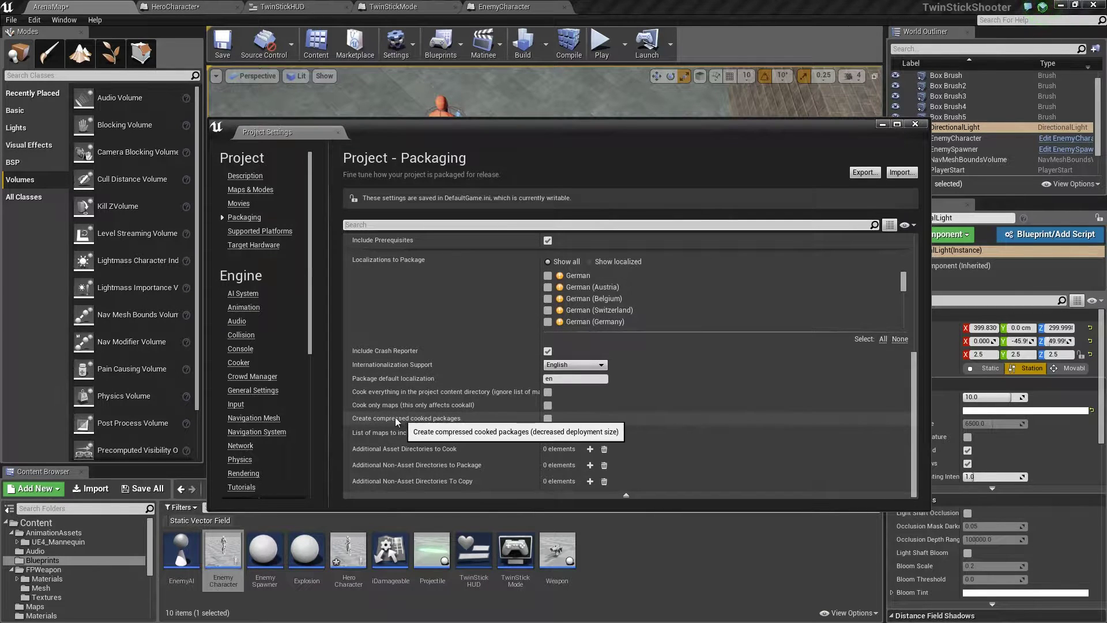
click(549, 418)
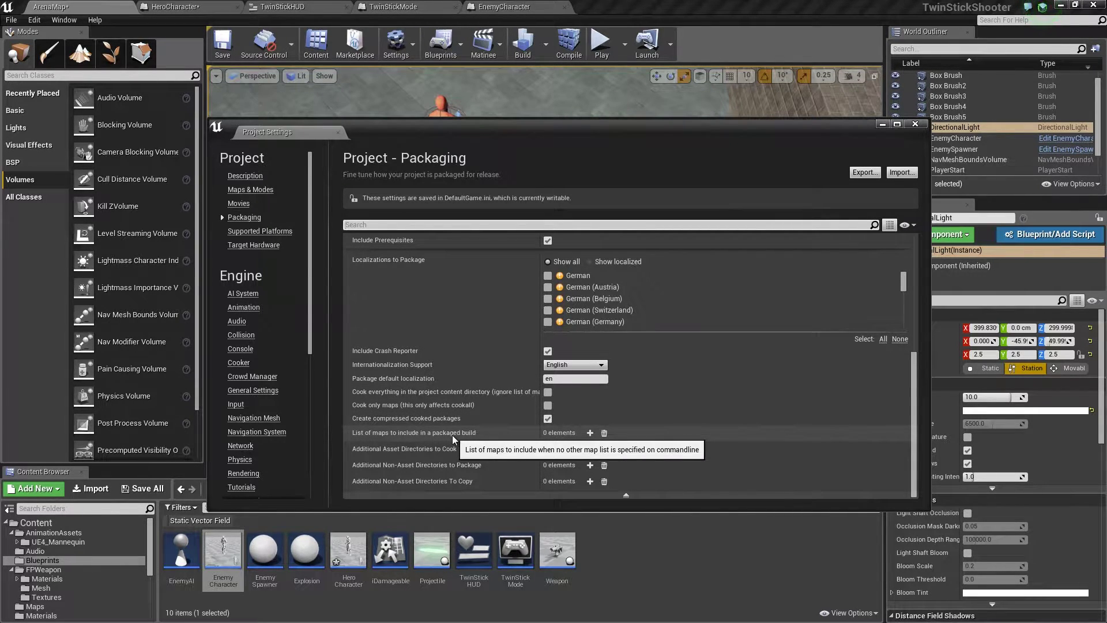
Add ArenaMap.umap to the list of maps to include in a packaged build and close the project settings
click(591, 432)
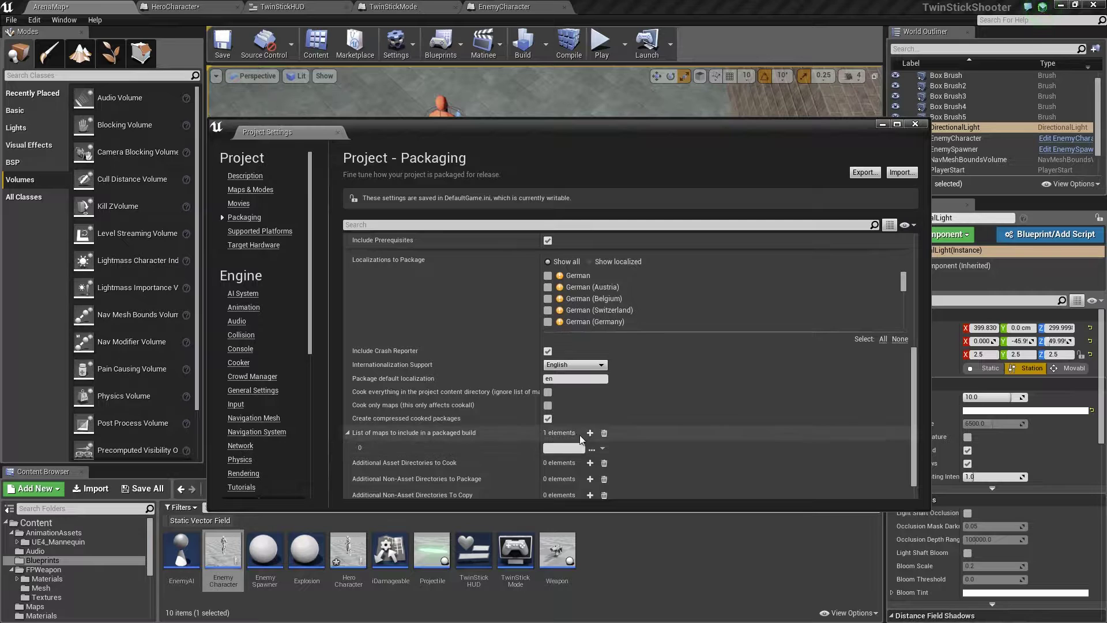
click(592, 449)
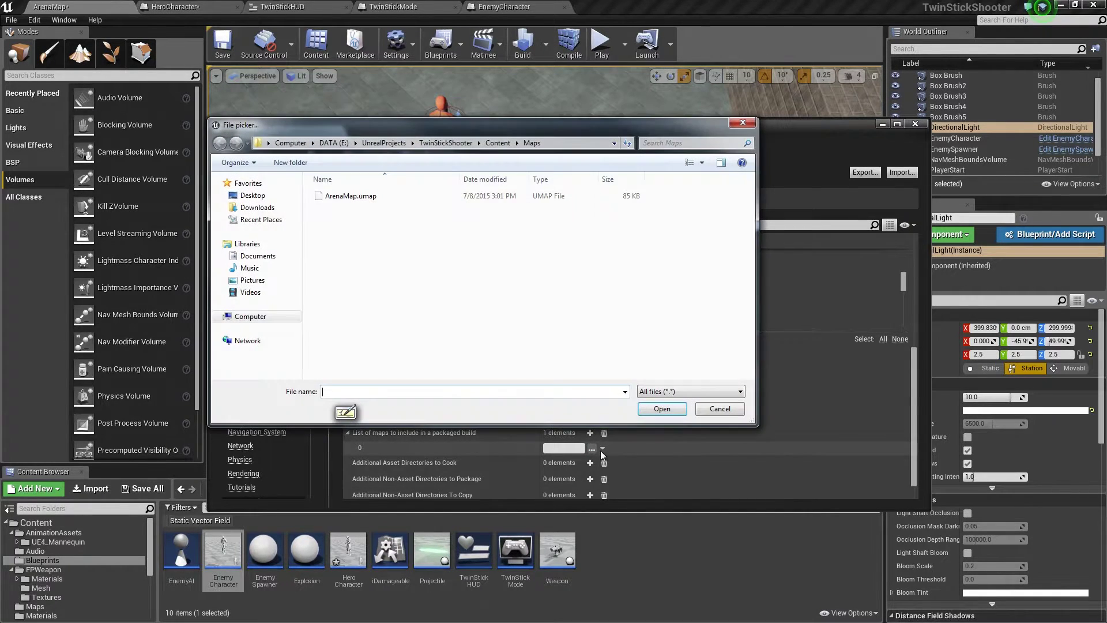
click(350, 196)
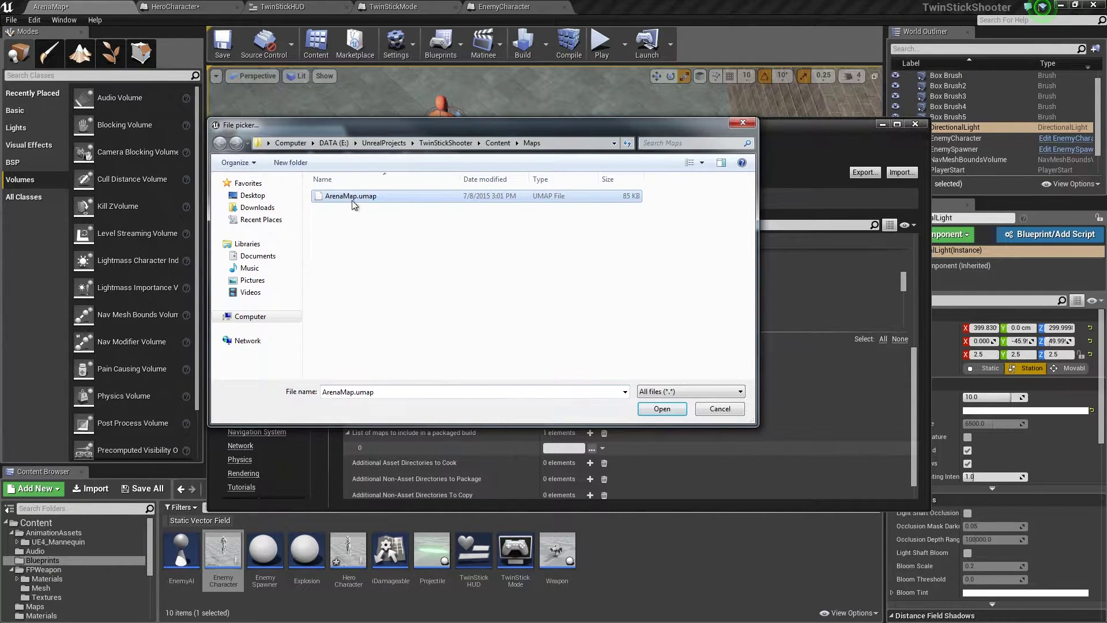
double_click(343, 197)
scroll(642, 287, up, 5)
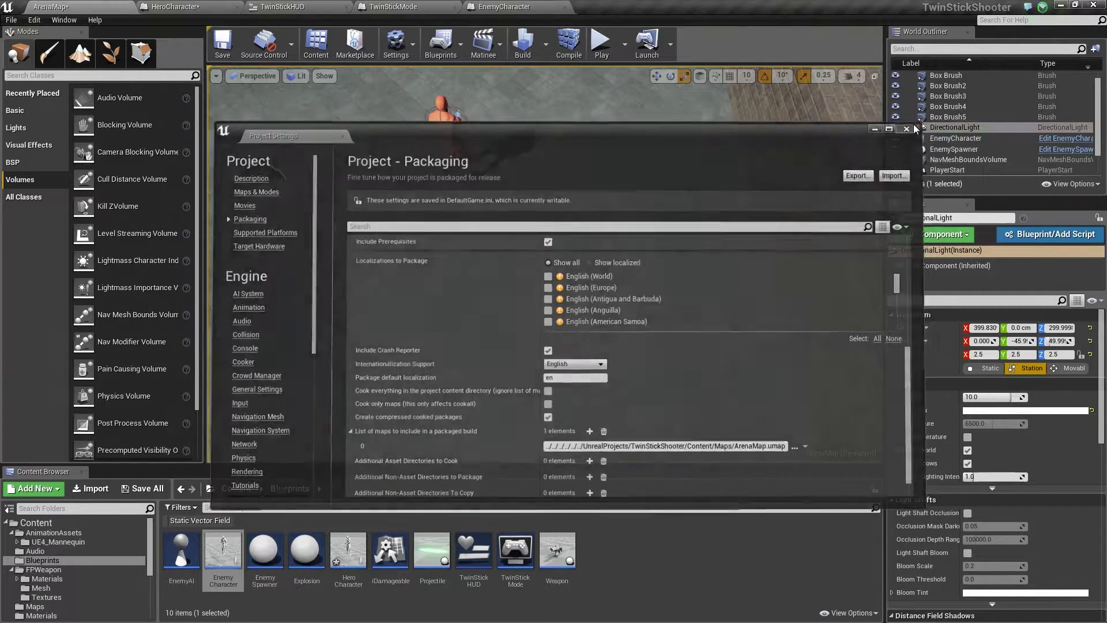
click(915, 123)
right_drag(542, 266, 542, 219)
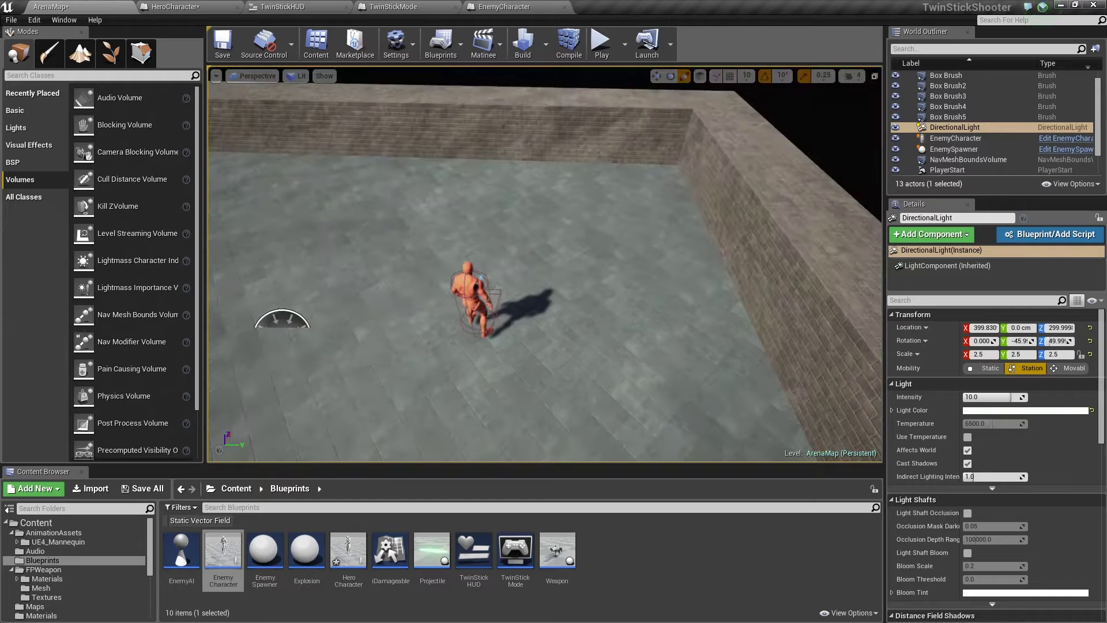
click(12, 21)
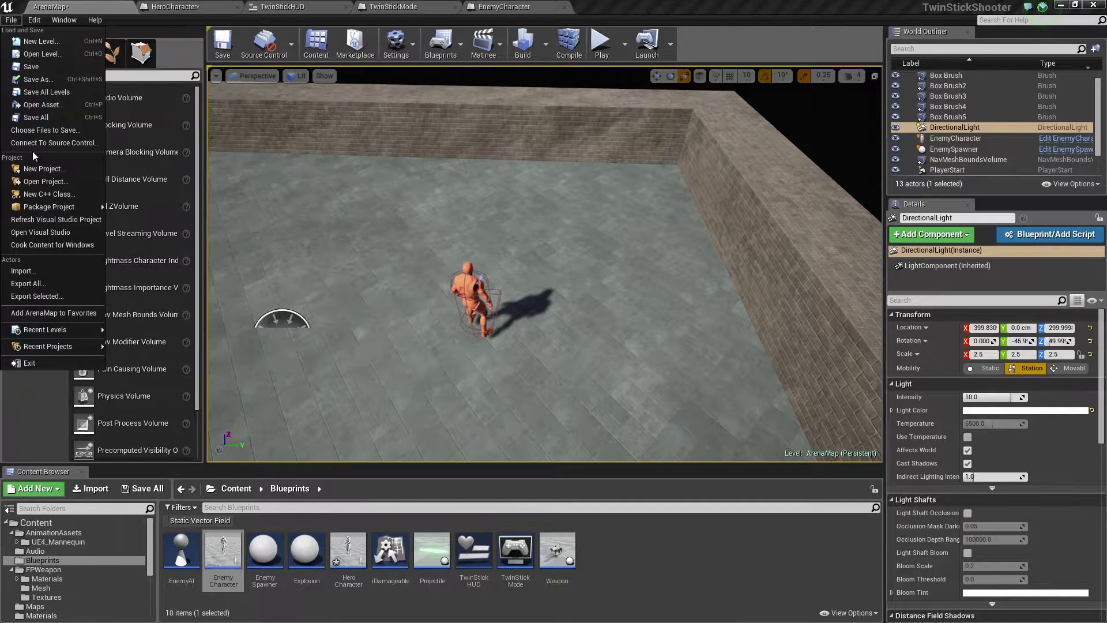
mouse_move(41, 214)
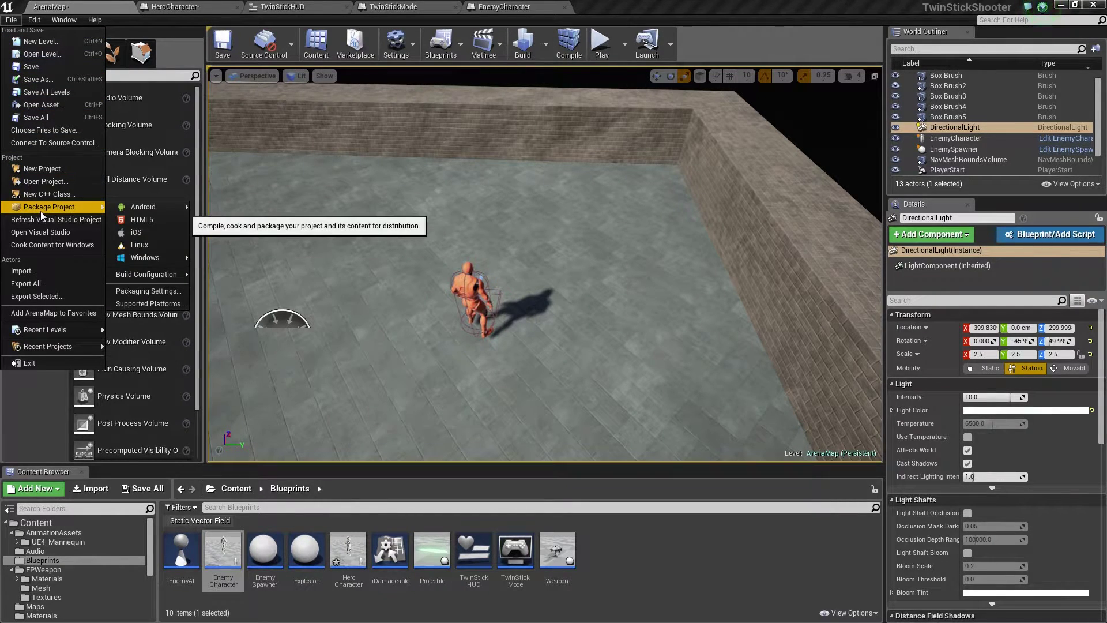
mouse_move(153, 259)
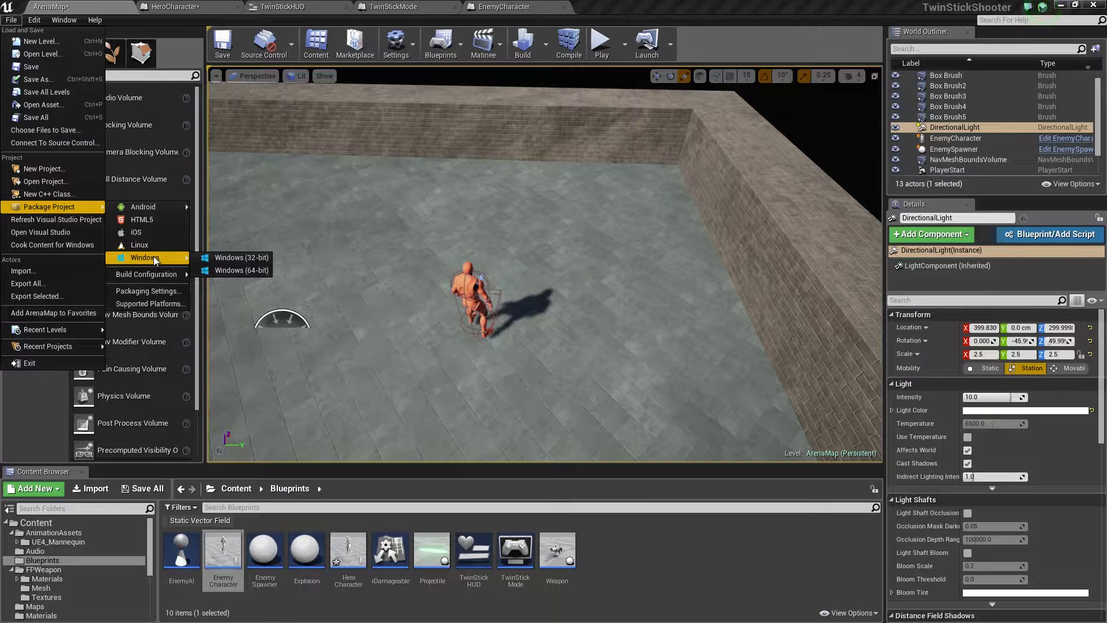
click(239, 270)
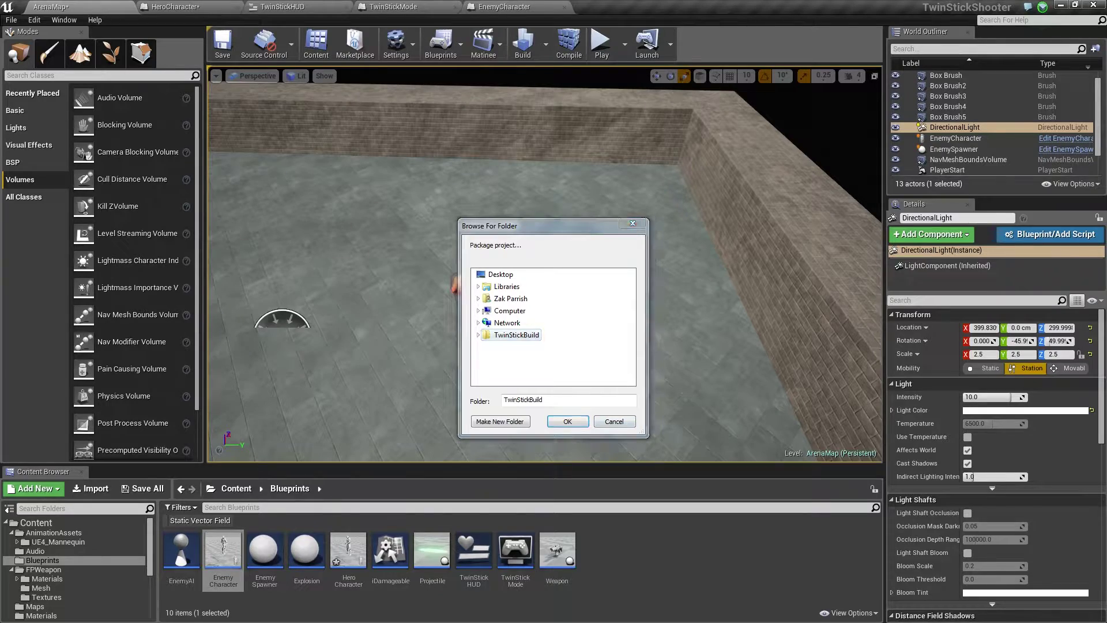
key(super+space)
drag(1106, 127, 752, 115)
click(508, 228)
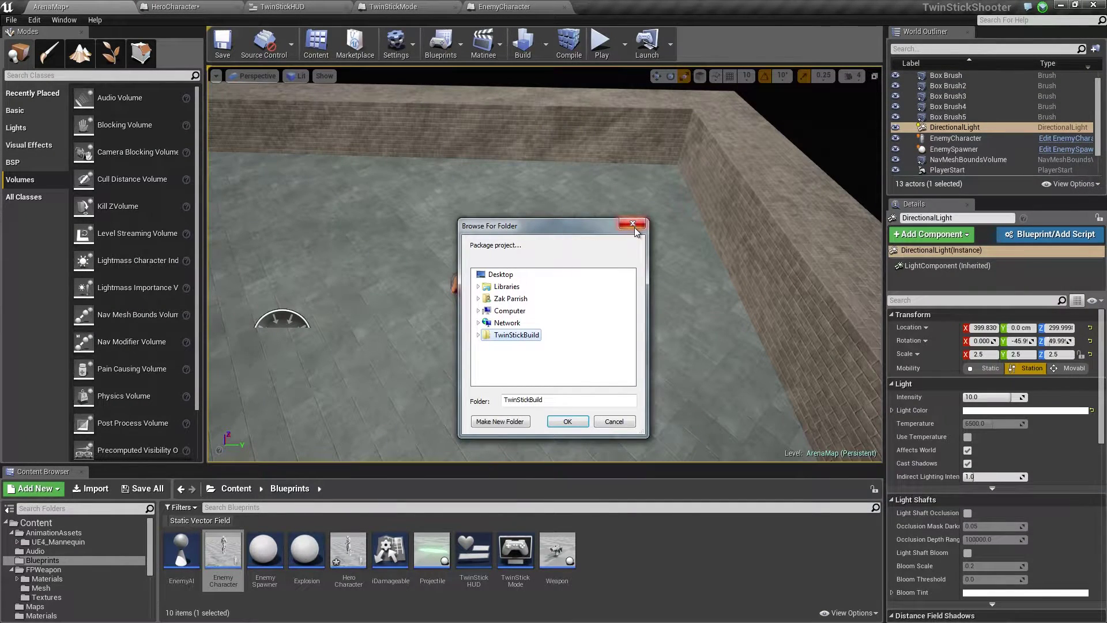
click(632, 223)
Switch to the packaged TwinStickVideoTest game, test moving and shooting at enemies, and close the game and its build folder window
key(alt+Tab)
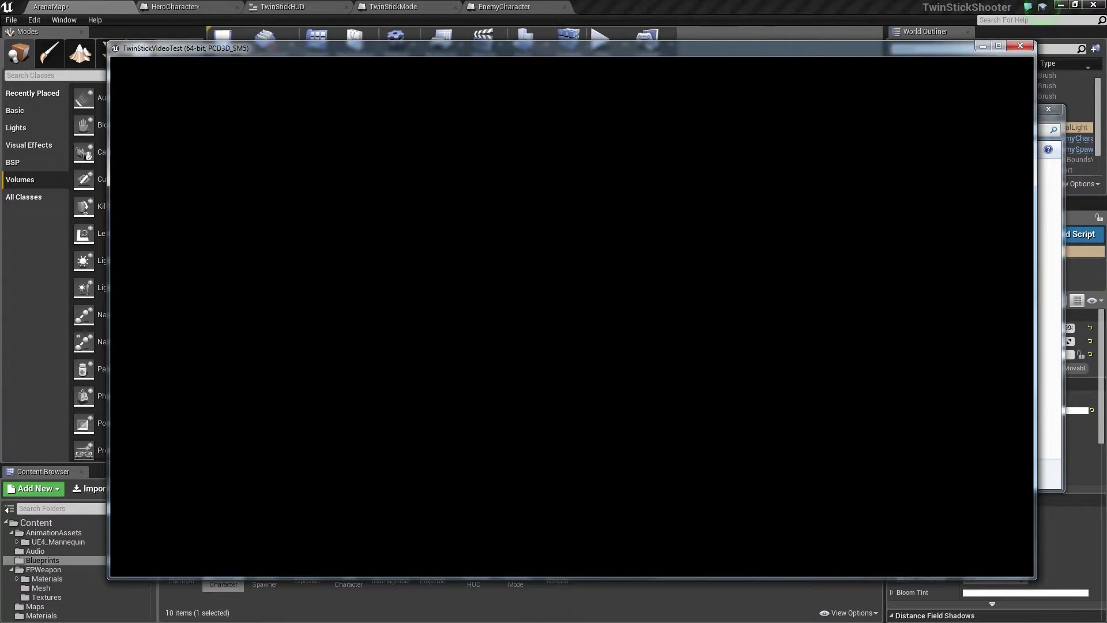
key(s)
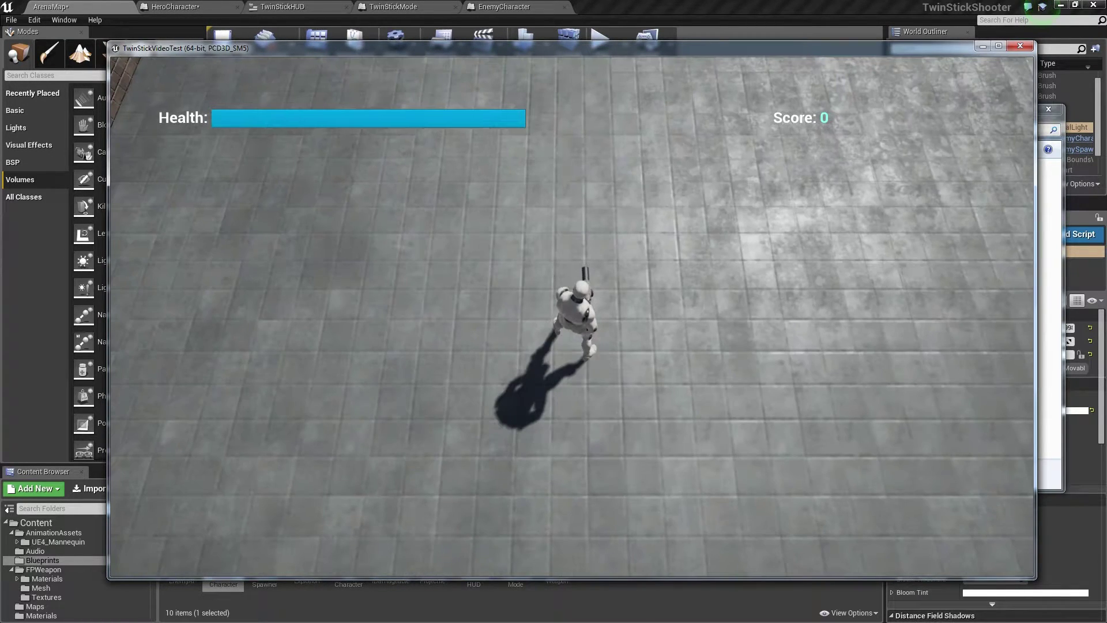
key(a)
key(w)
key(d)
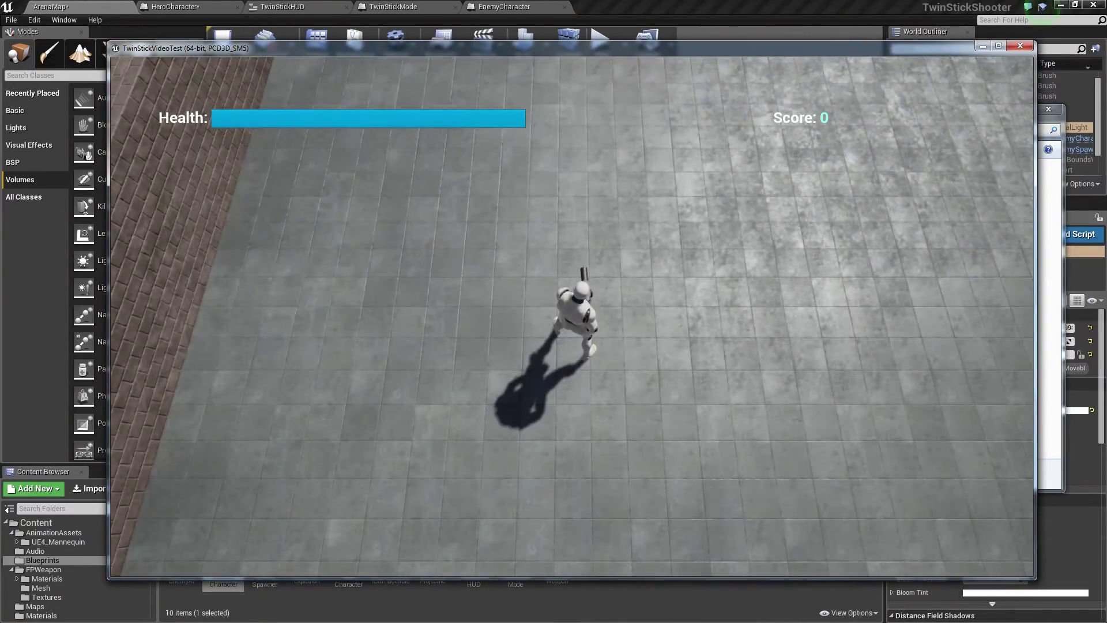
key(Right)
key(a)
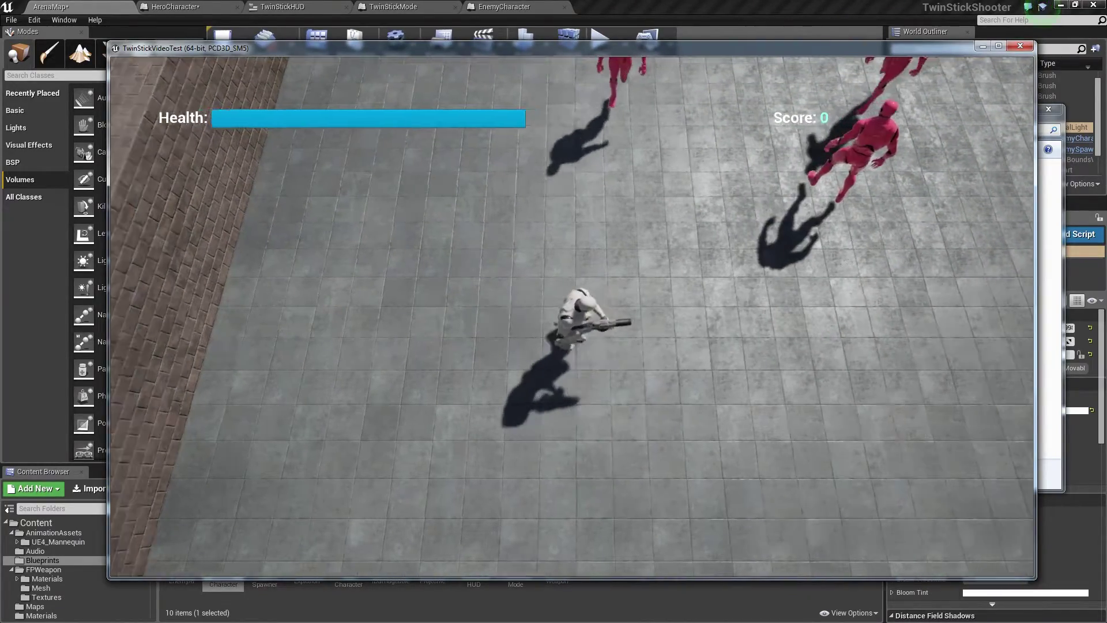
key(d)
key(Right)
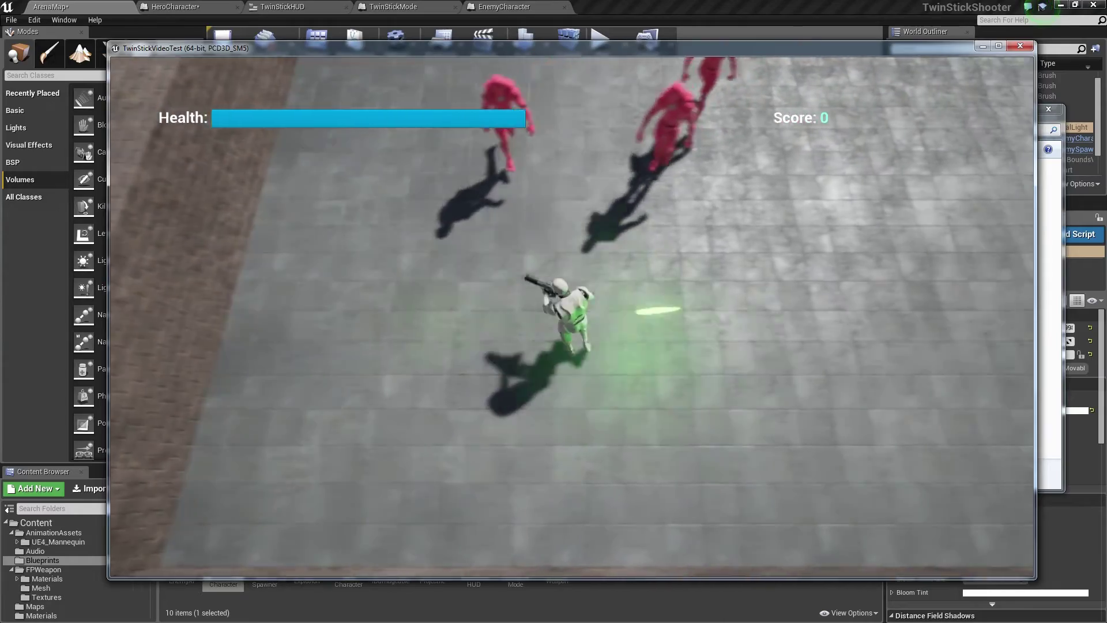
key(Left)
key(a)
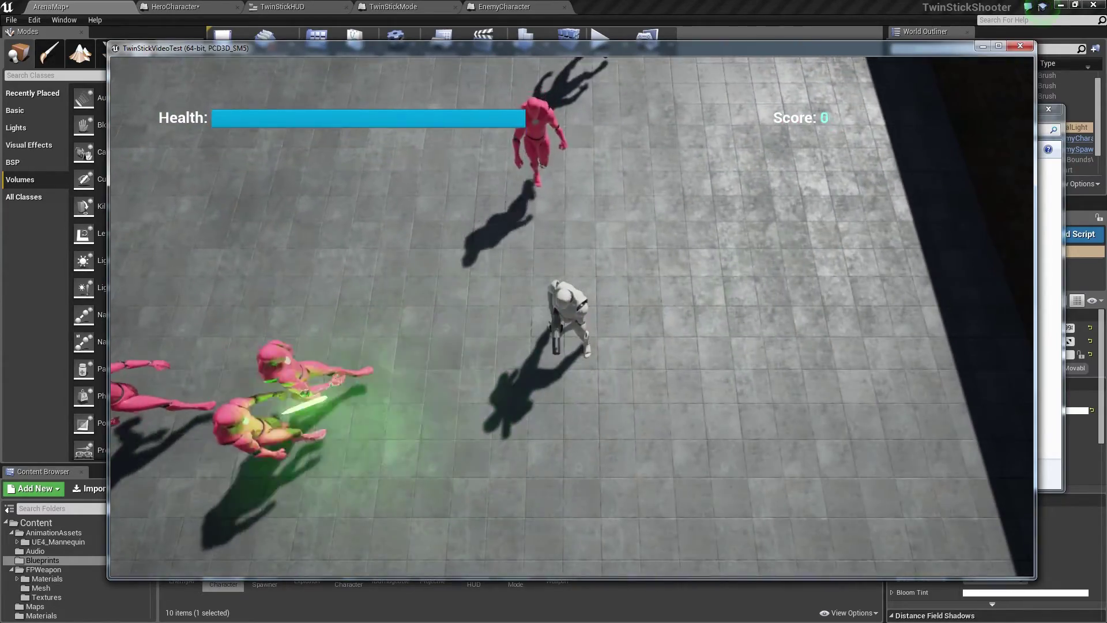
key(d)
key(Left)
key(Up)
key(s)
key(Up)
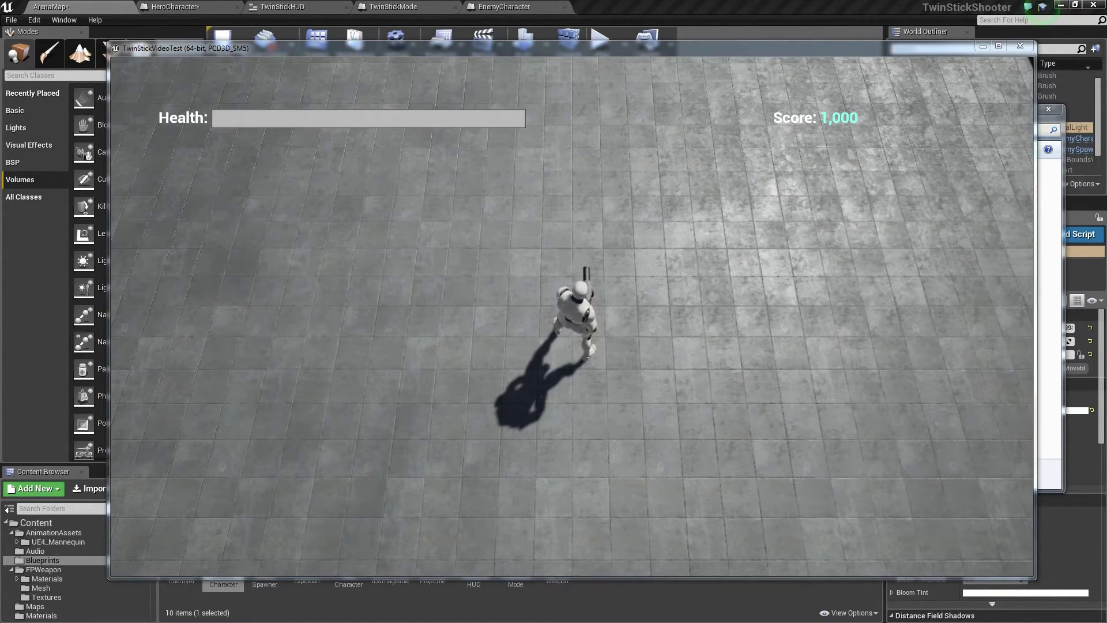
click(1019, 46)
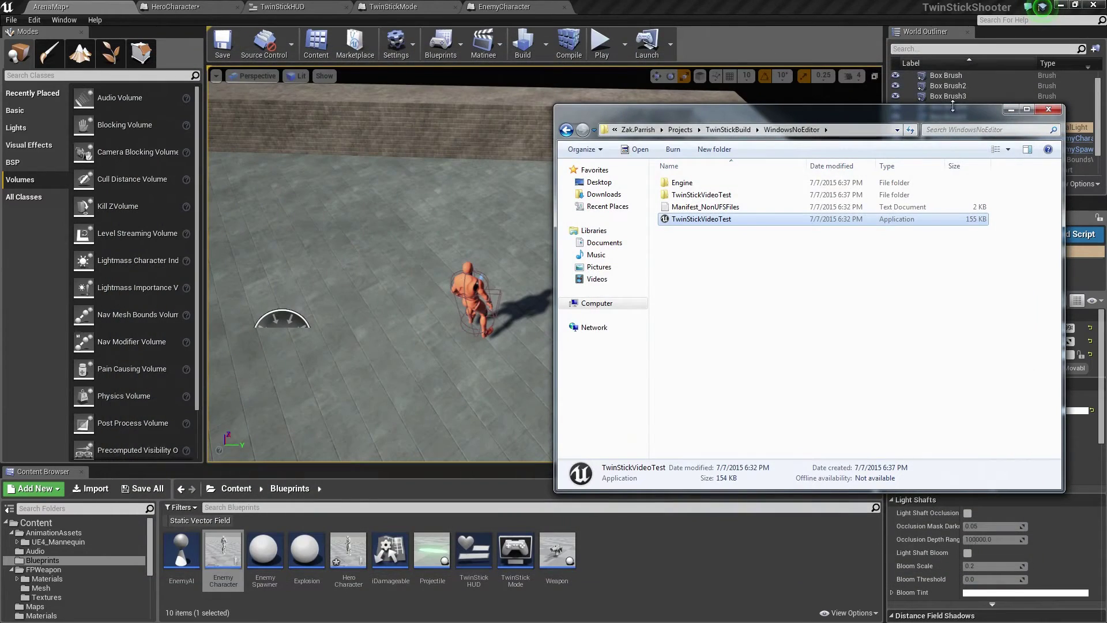
click(1048, 109)
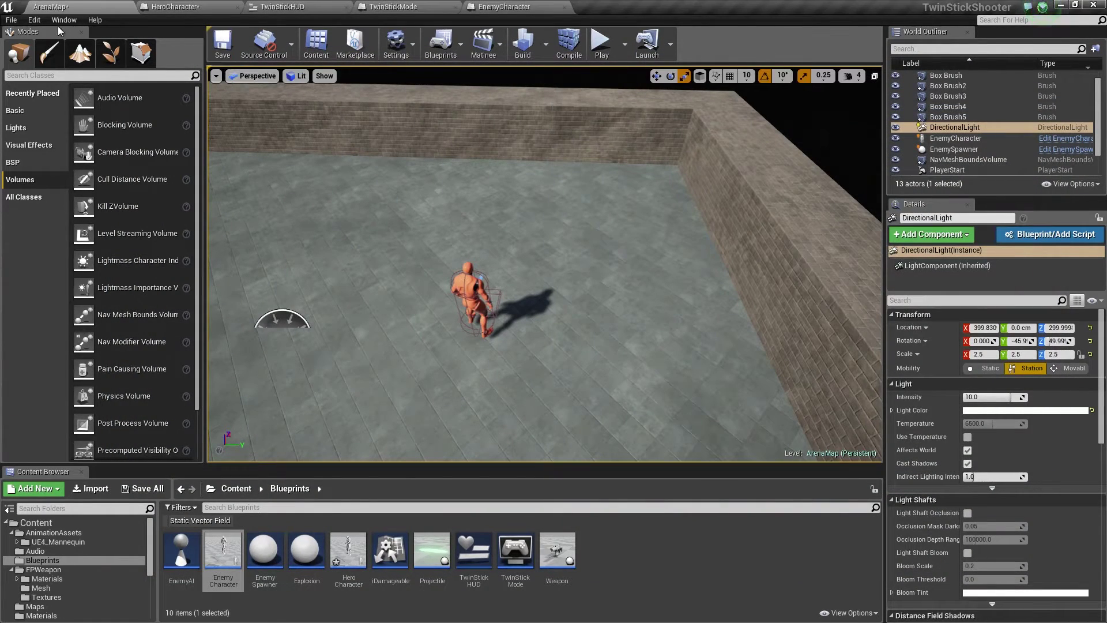
Reopen the project's packaging settings, review the advanced options and the list of maps to include, and close the settings
click(24, 21)
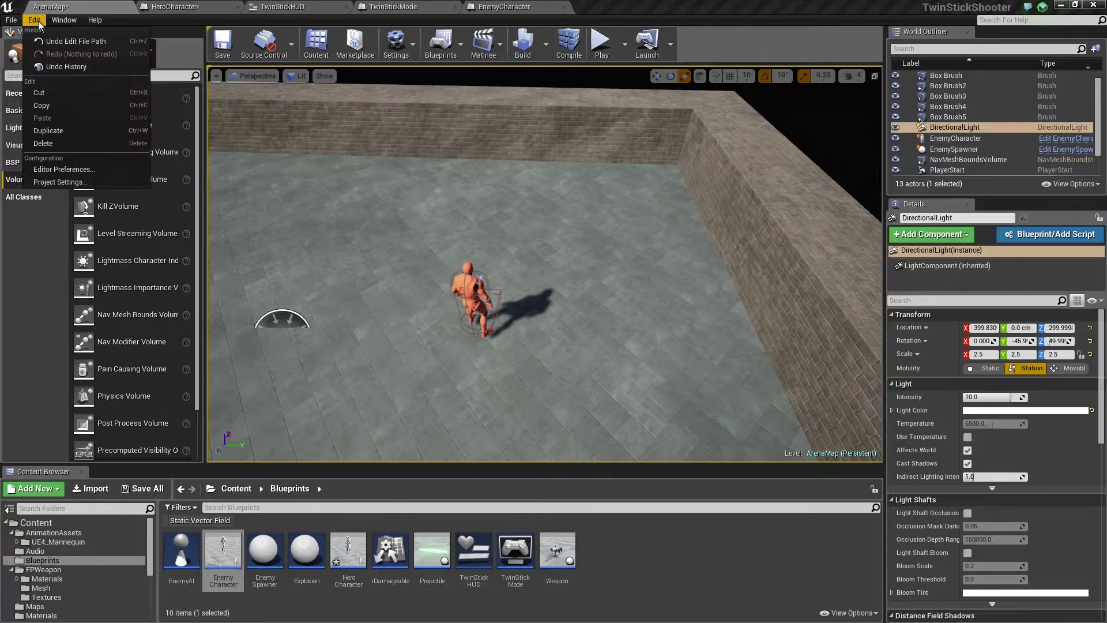
click(69, 171)
scroll(259, 323, down, 3)
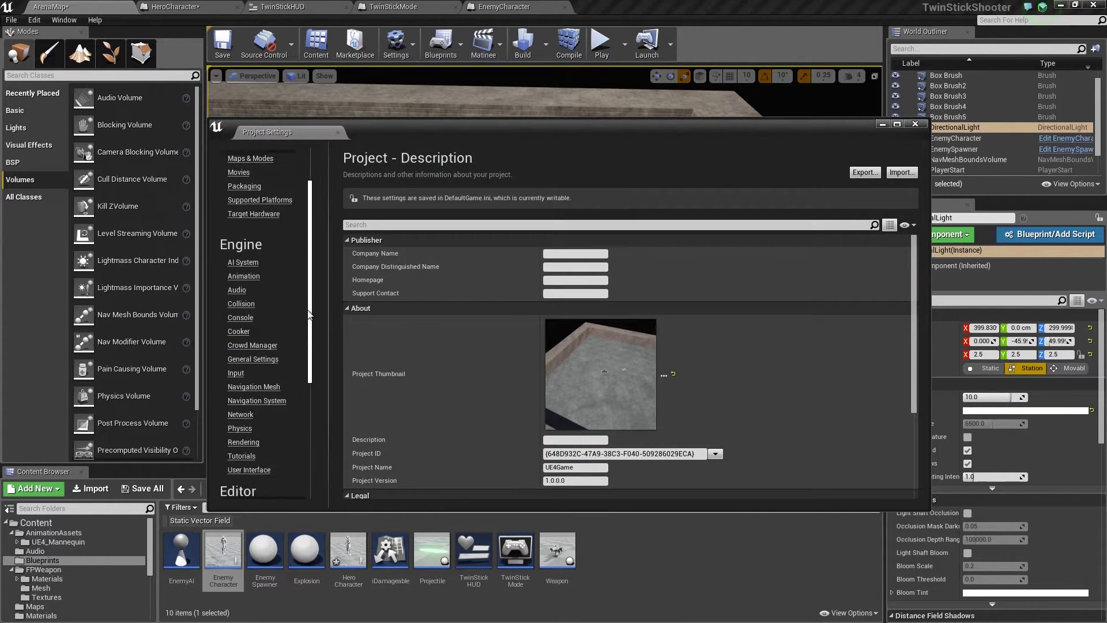
scroll(452, 372, down, 2)
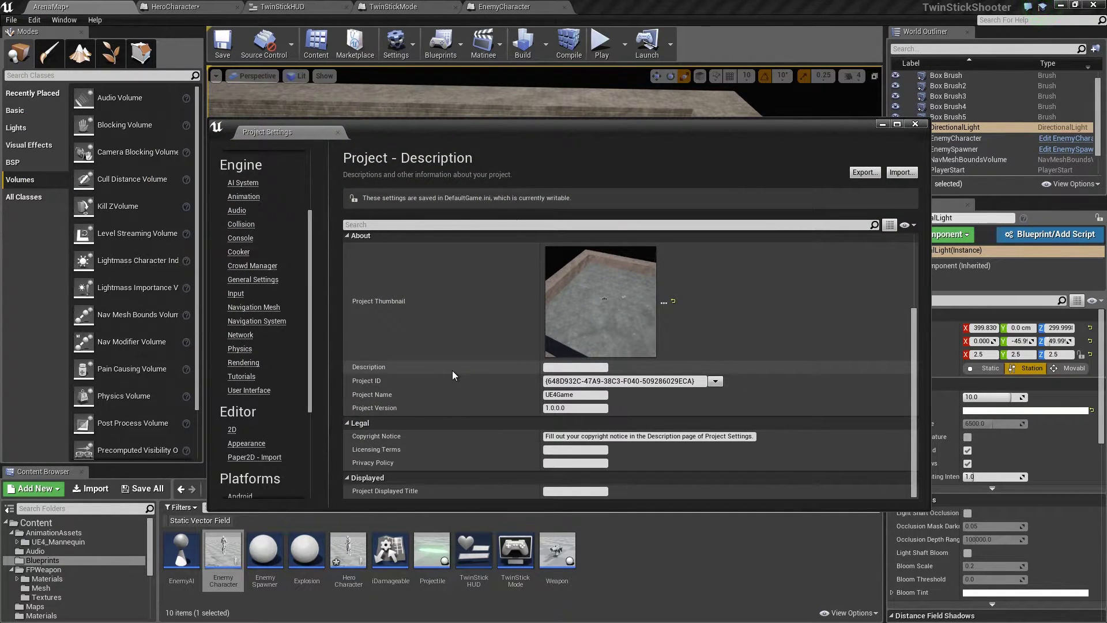
scroll(249, 262, up, 1)
scroll(249, 262, up, 3)
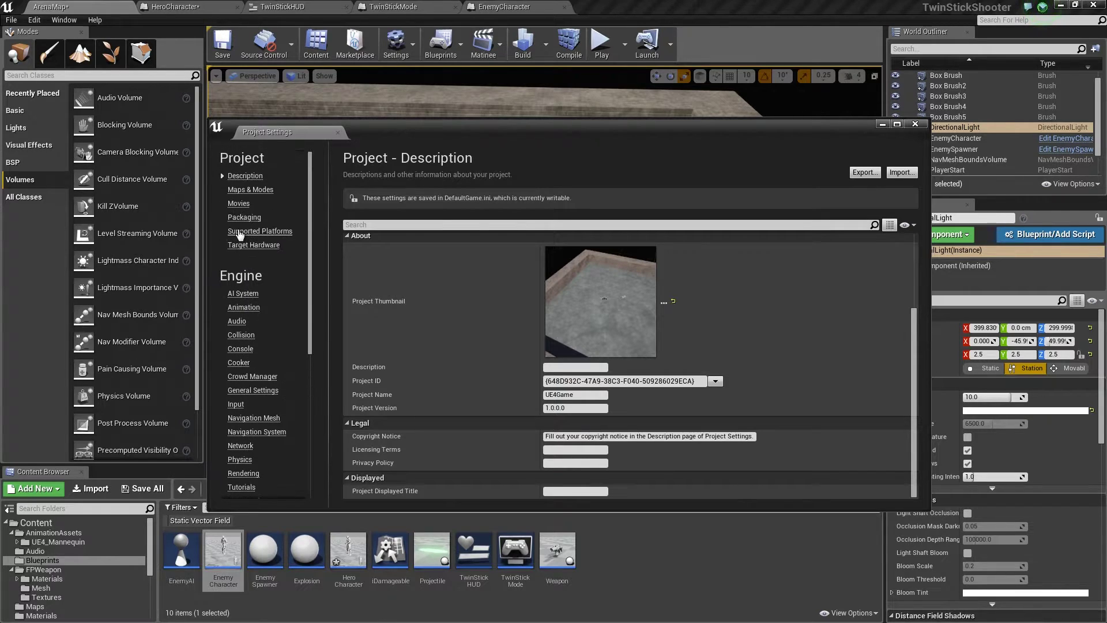
click(245, 217)
scroll(500, 362, down, 5)
scroll(511, 416, down, 1)
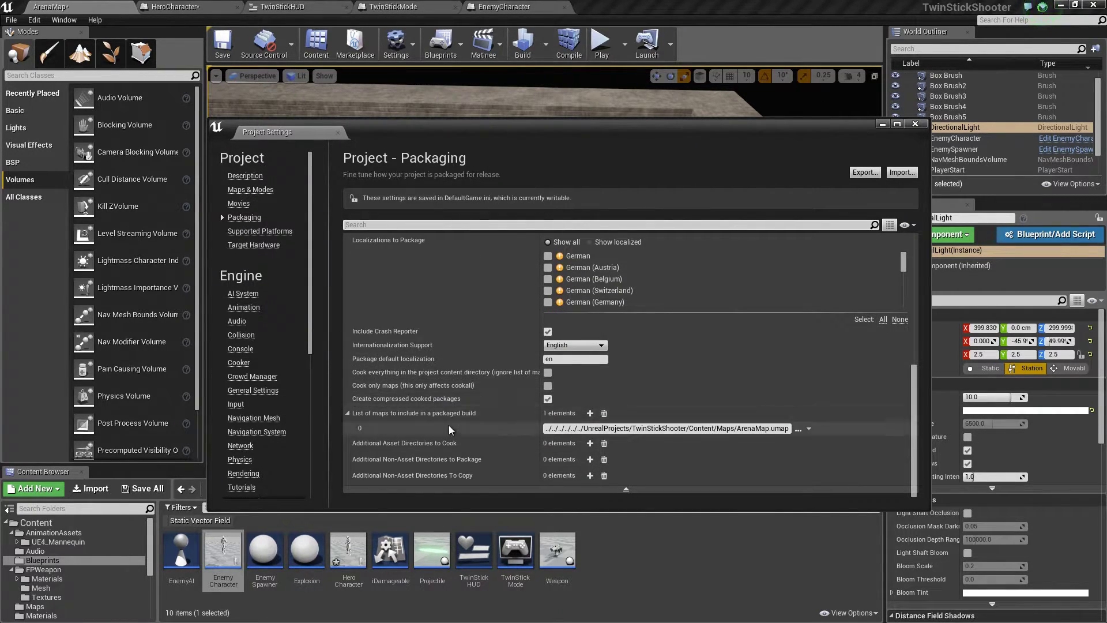
click(915, 124)
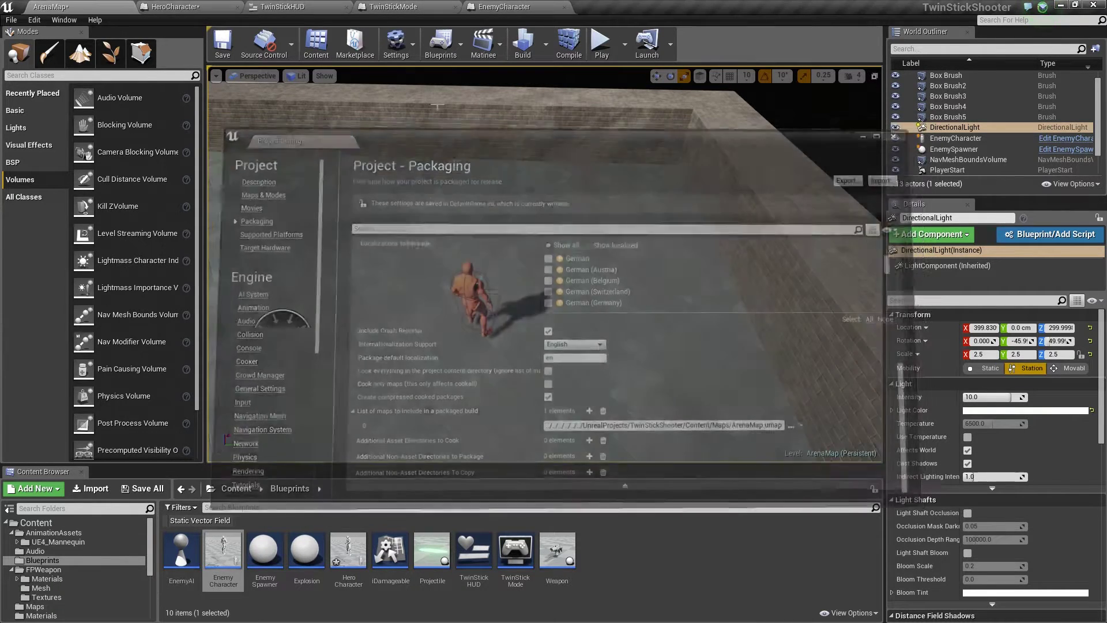
click(15, 23)
mouse_move(54, 207)
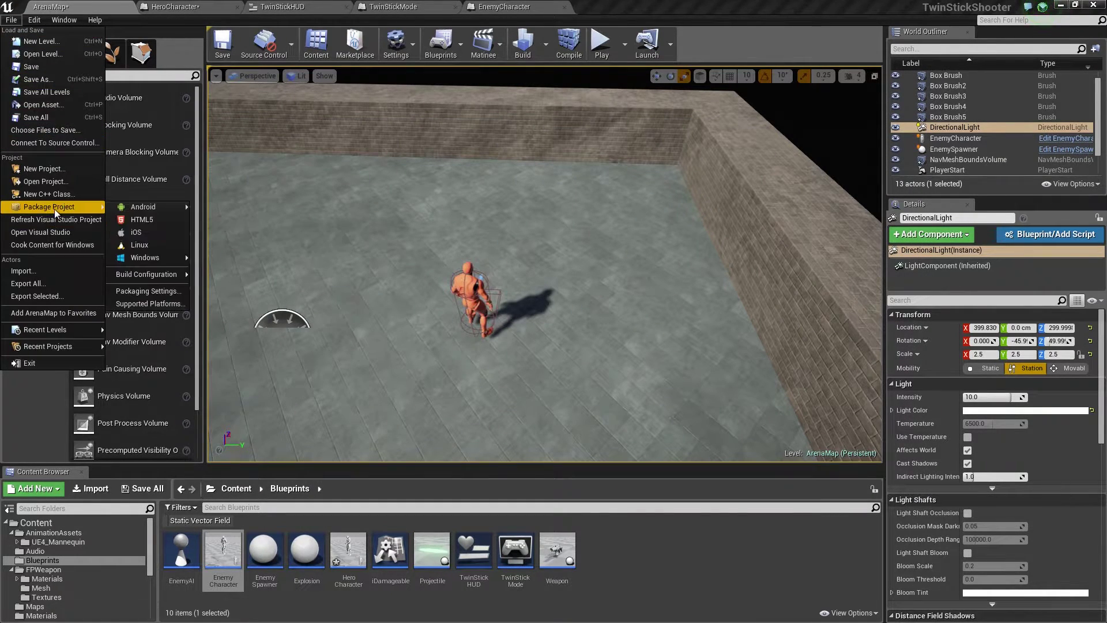
mouse_move(154, 260)
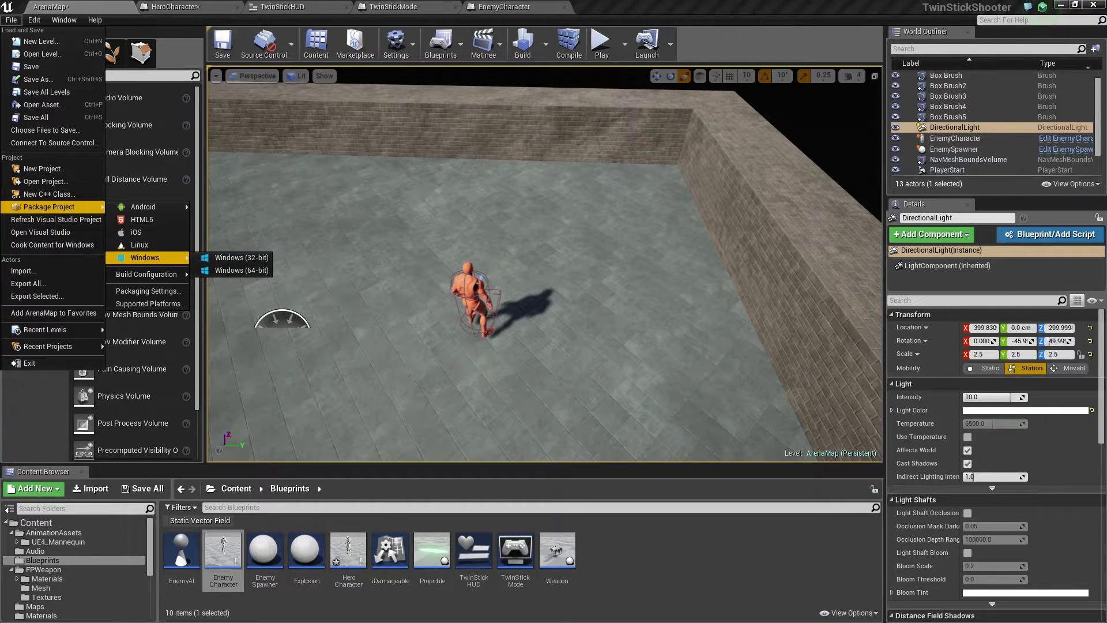
right_drag(613, 216, 607, 214)
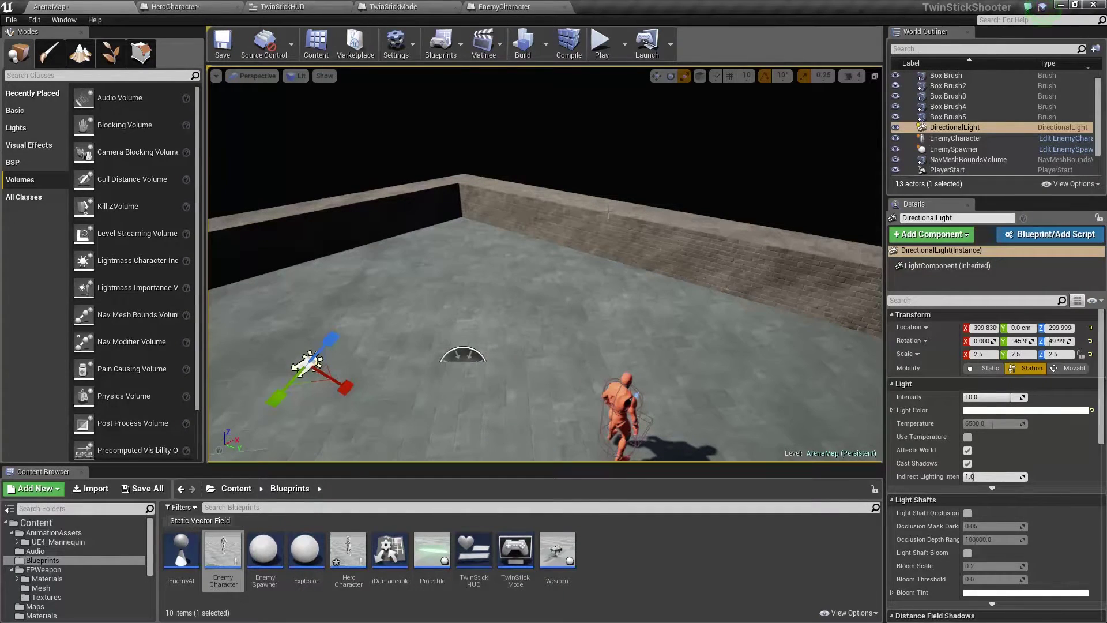
right_drag(607, 214, 607, 212)
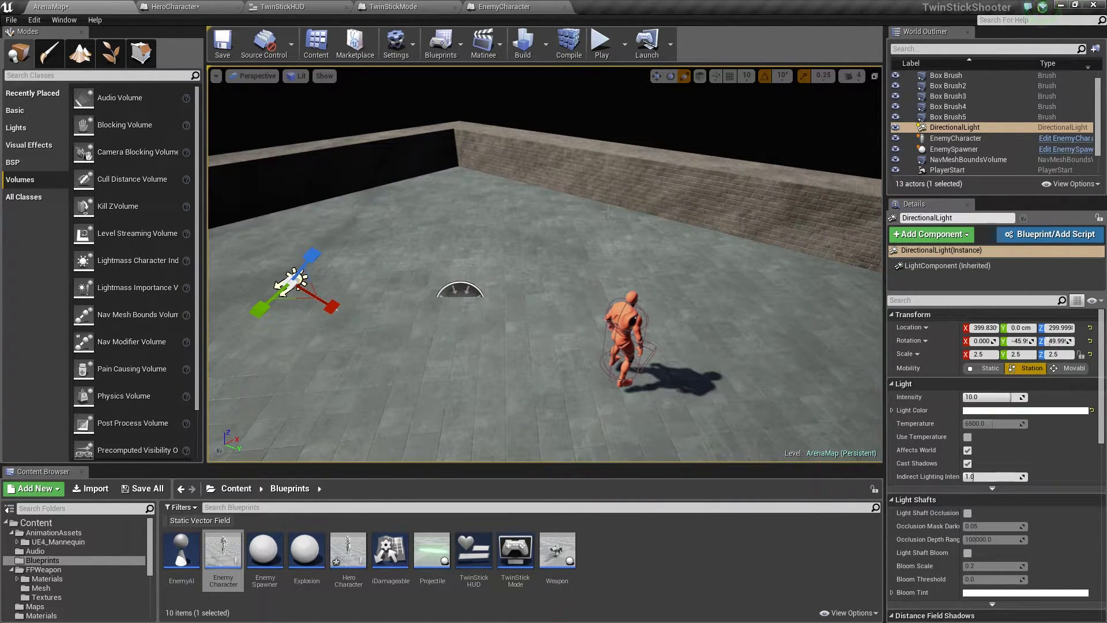